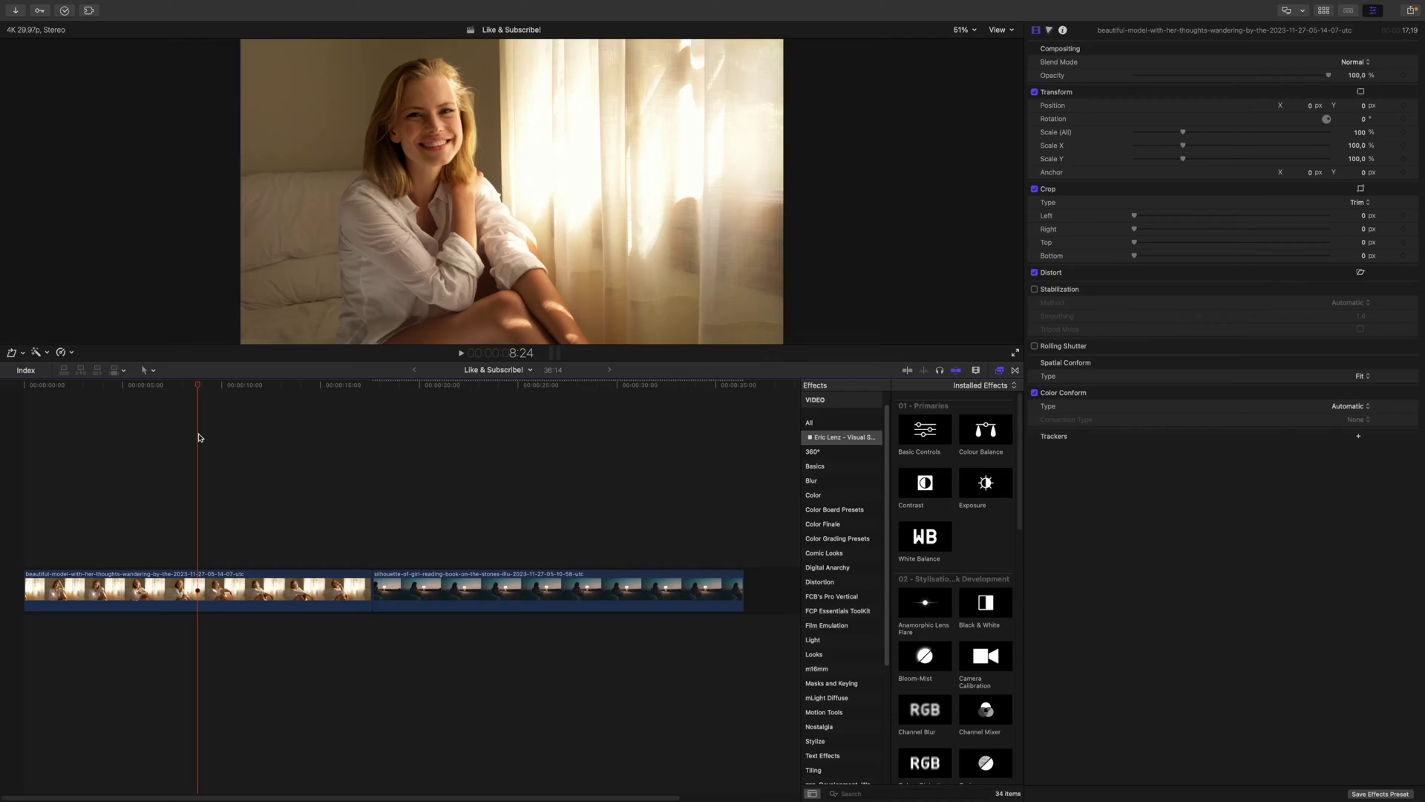
Select the woman-by-the-window clip, enlarge the viewer, and show the video scopes with Cmd+7
click(506, 462)
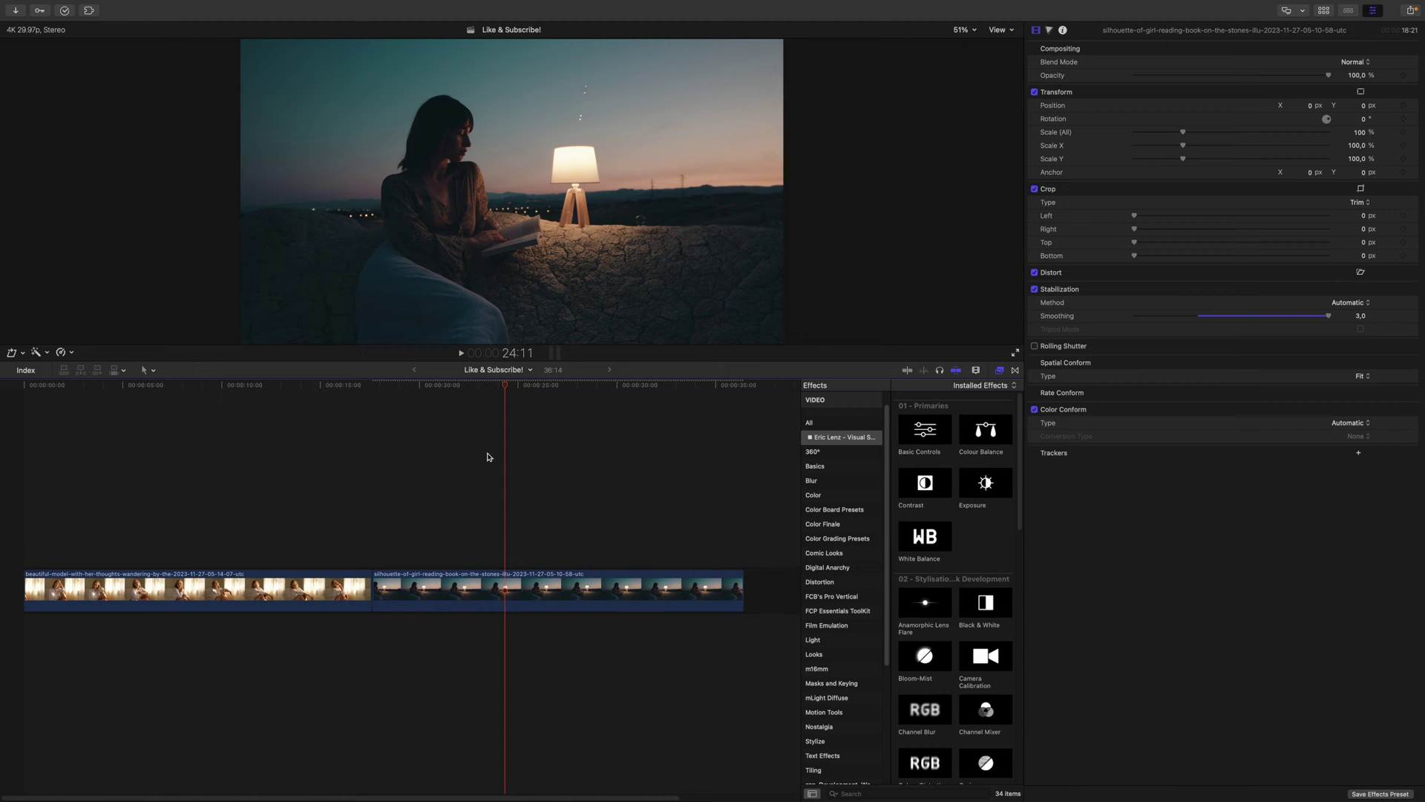
click(190, 406)
drag(526, 366, 486, 579)
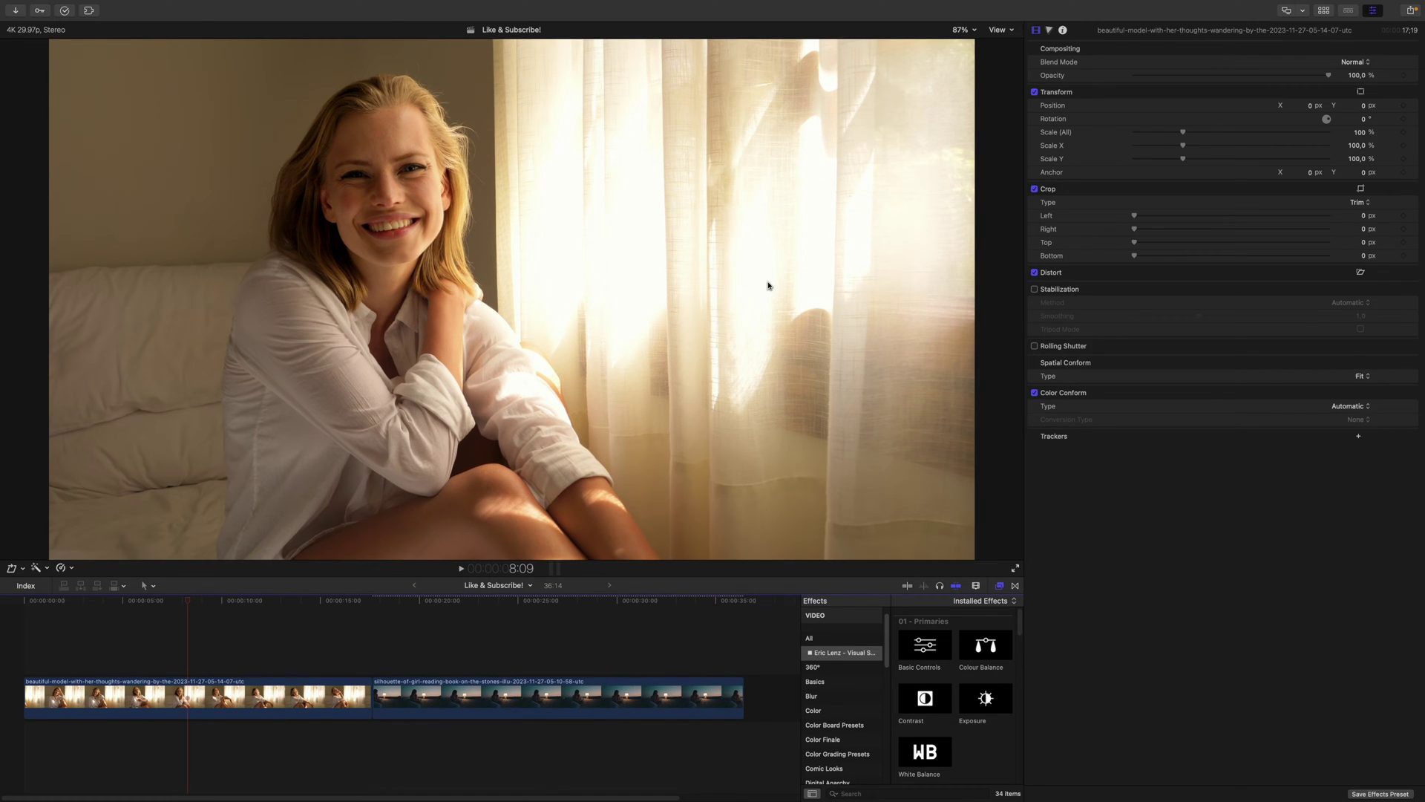
key(super+7)
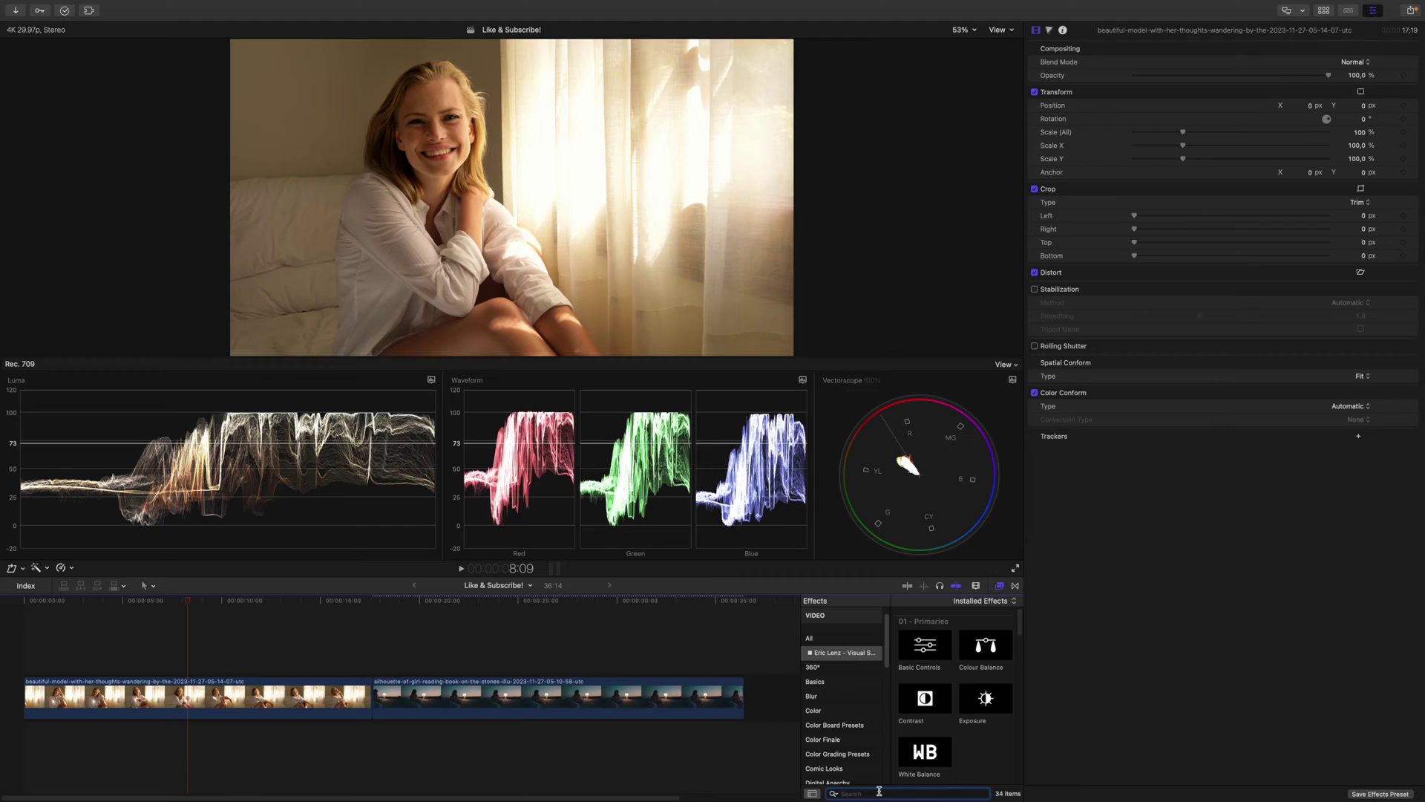
Apply the Bloom-Mist effect to the window clip and turn on Mask Mode
text(bloo)
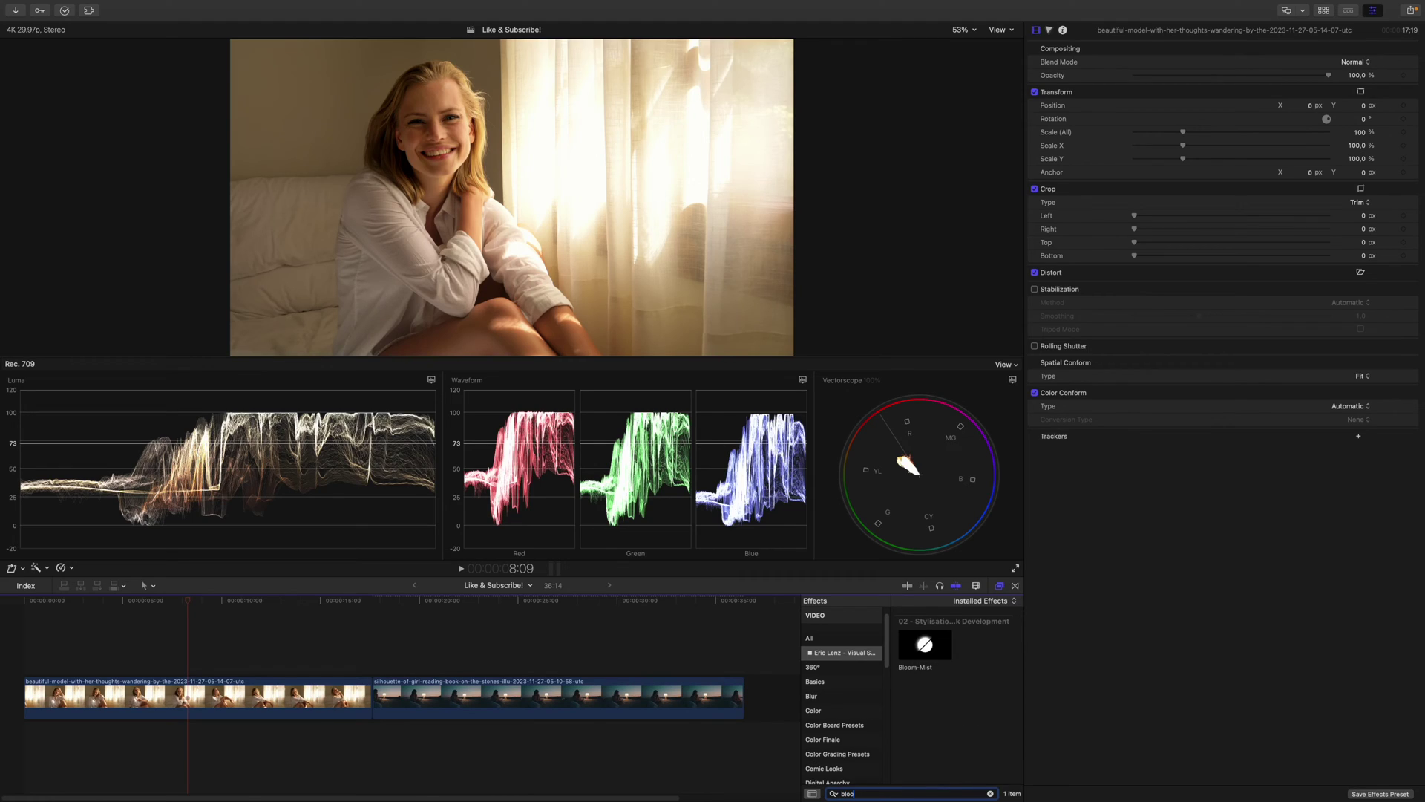
double_click(944, 645)
key(super+5)
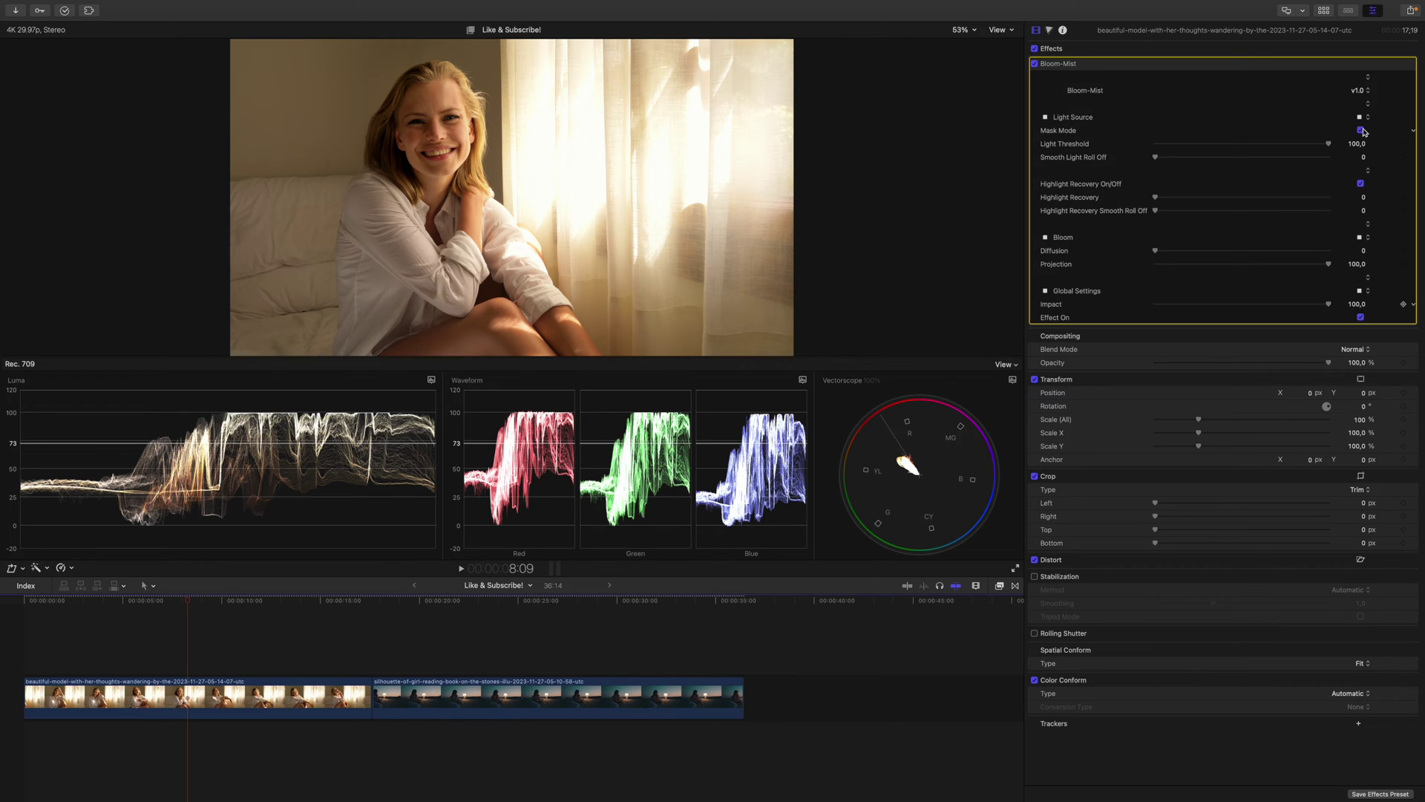
click(1362, 130)
Tune Light Threshold and light roll-off, toggling Bloom-Mist off and on to compare
drag(1328, 143, 1327, 147)
drag(1155, 158, 1172, 162)
mouse_move(1326, 144)
mouse_down()
mouse_move(1274, 162)
mouse_move(1328, 147)
mouse_move(1315, 151)
mouse_up()
click(1035, 63)
click(1034, 63)
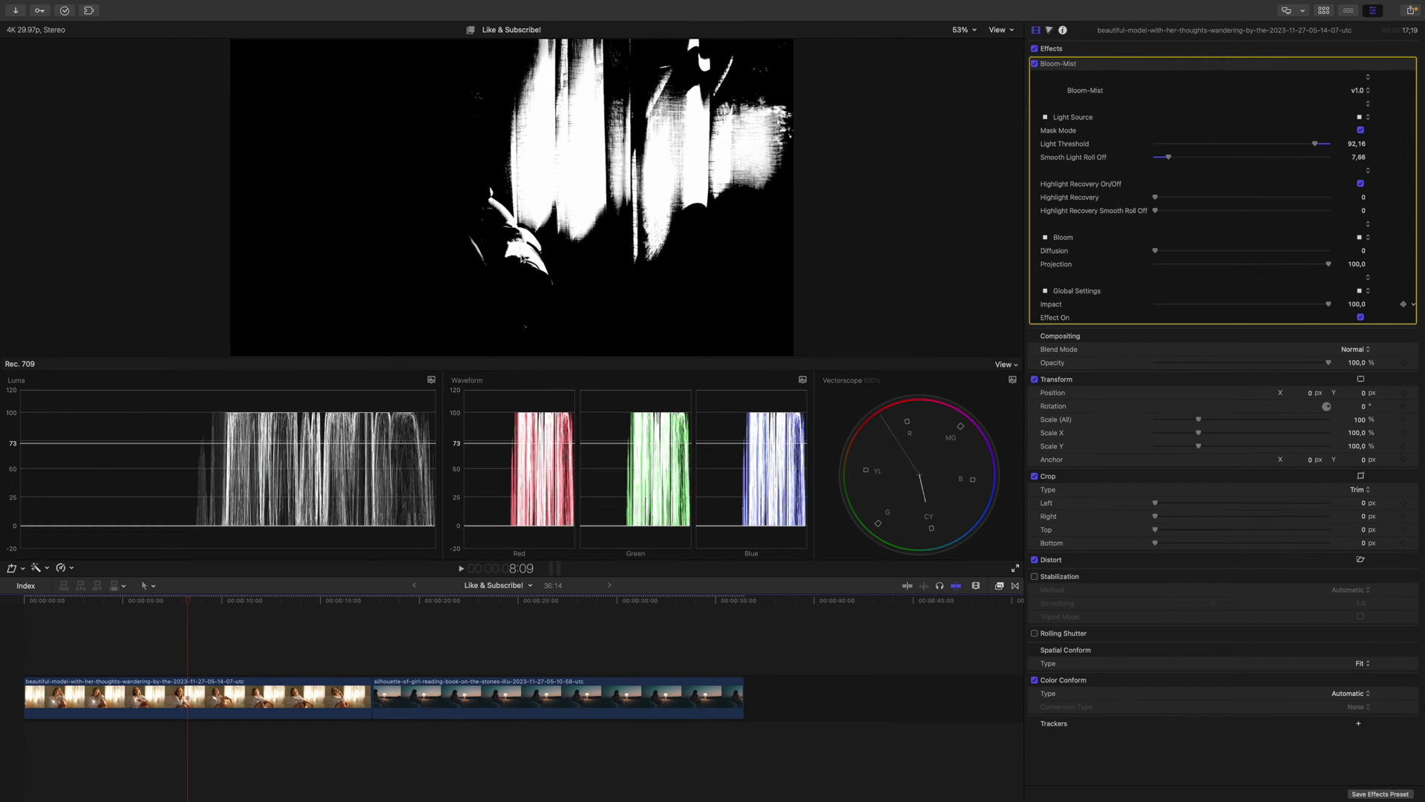
click(1036, 64)
click(1036, 65)
Settle Light Threshold at 96,16 and Smooth Light Roll Off at 12,99, then turn off Mask Mode
drag(1168, 158, 1177, 161)
drag(1315, 144, 1309, 158)
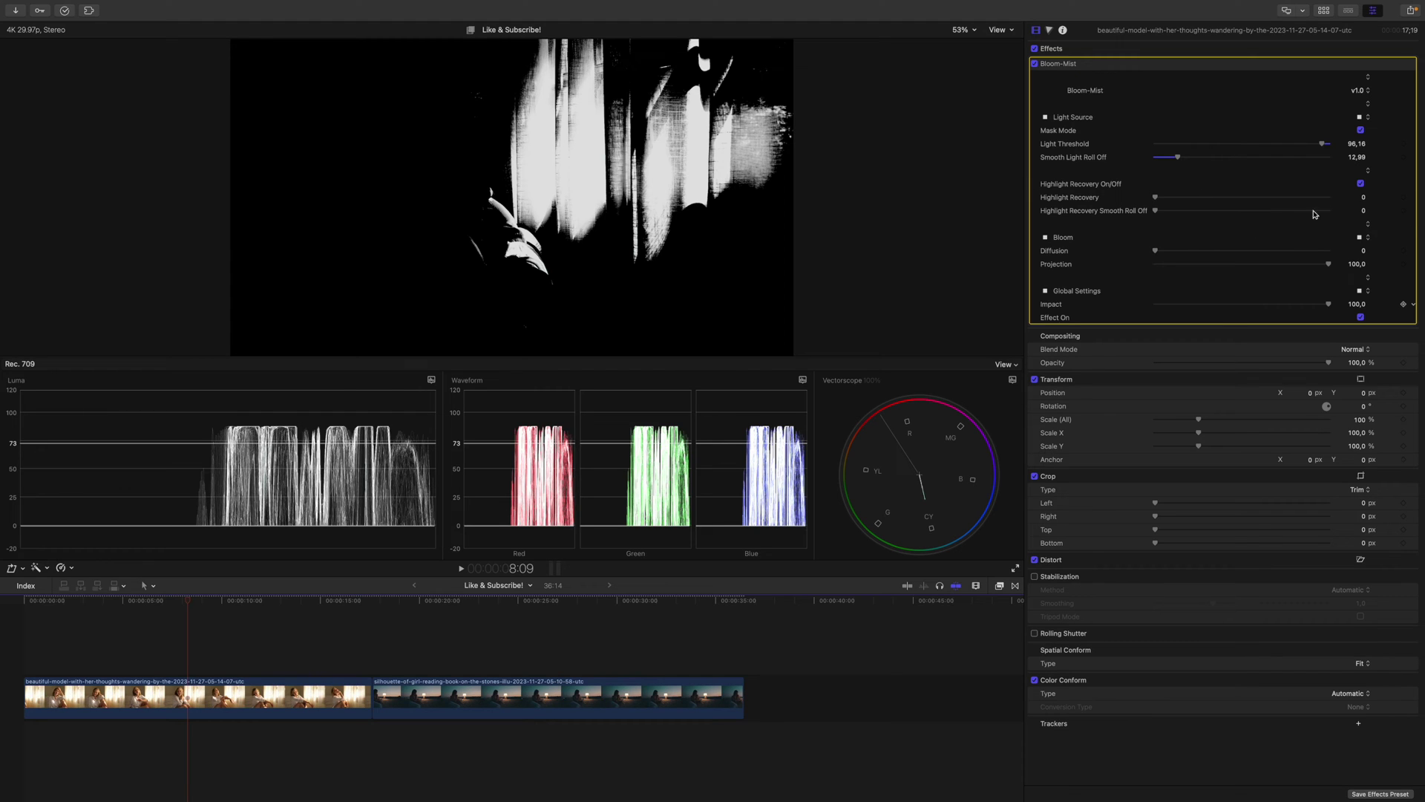
click(1361, 131)
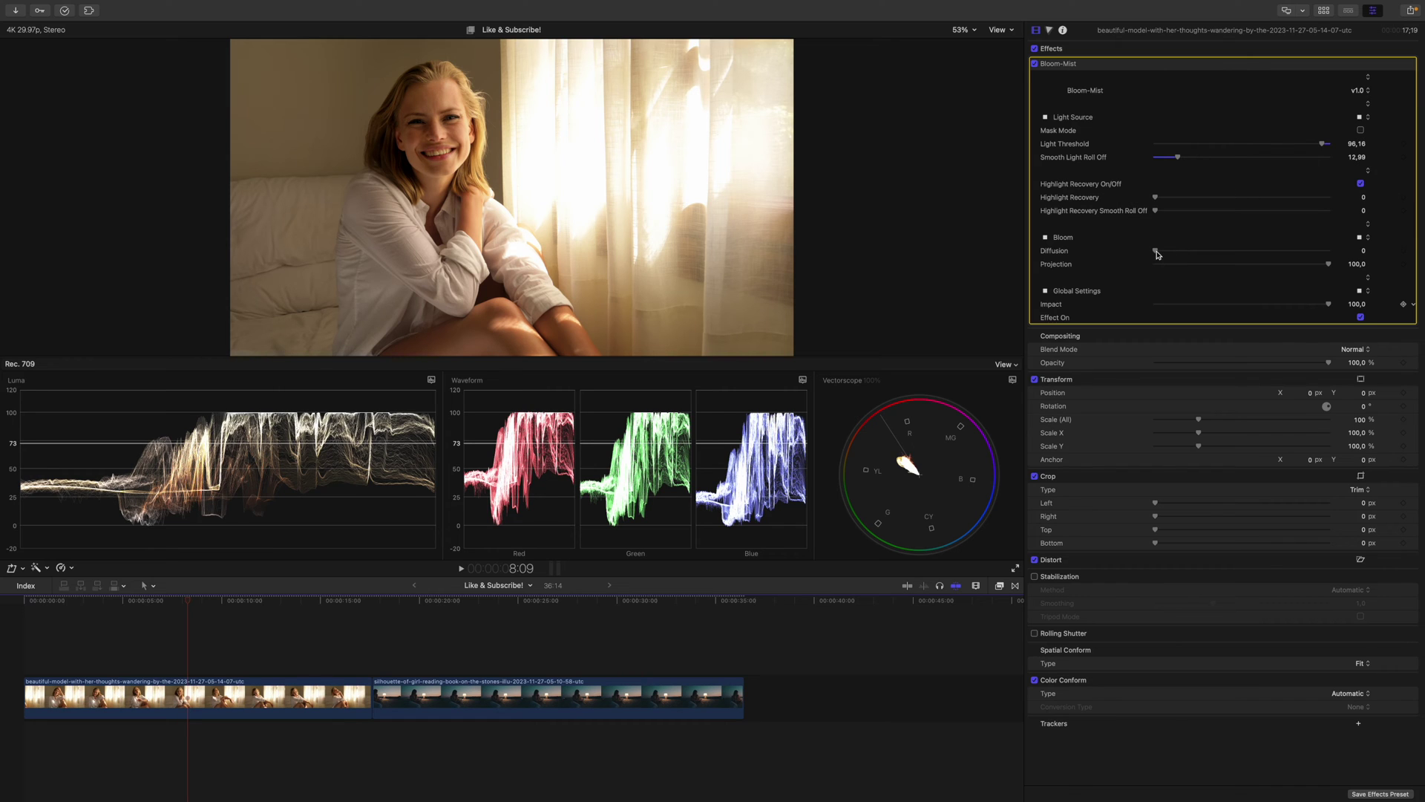
Set the window clip's Bloom-Mist Diffusion to 15,0 and keep the effect enabled
drag(1156, 252, 1202, 250)
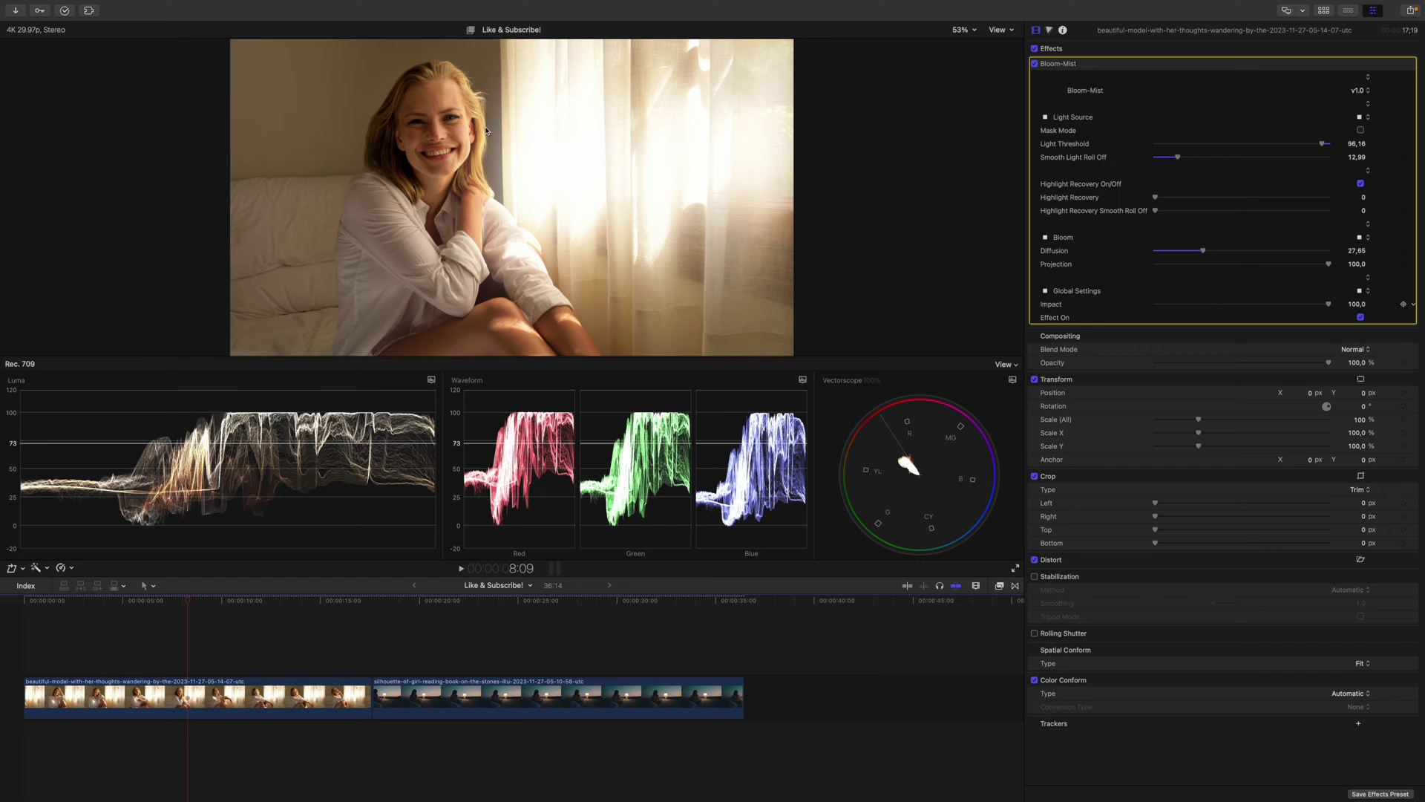
mouse_move(1204, 251)
mouse_down()
mouse_move(1165, 260)
mouse_move(1182, 255)
mouse_up()
click(1365, 251)
text(15,0)
click(1036, 65)
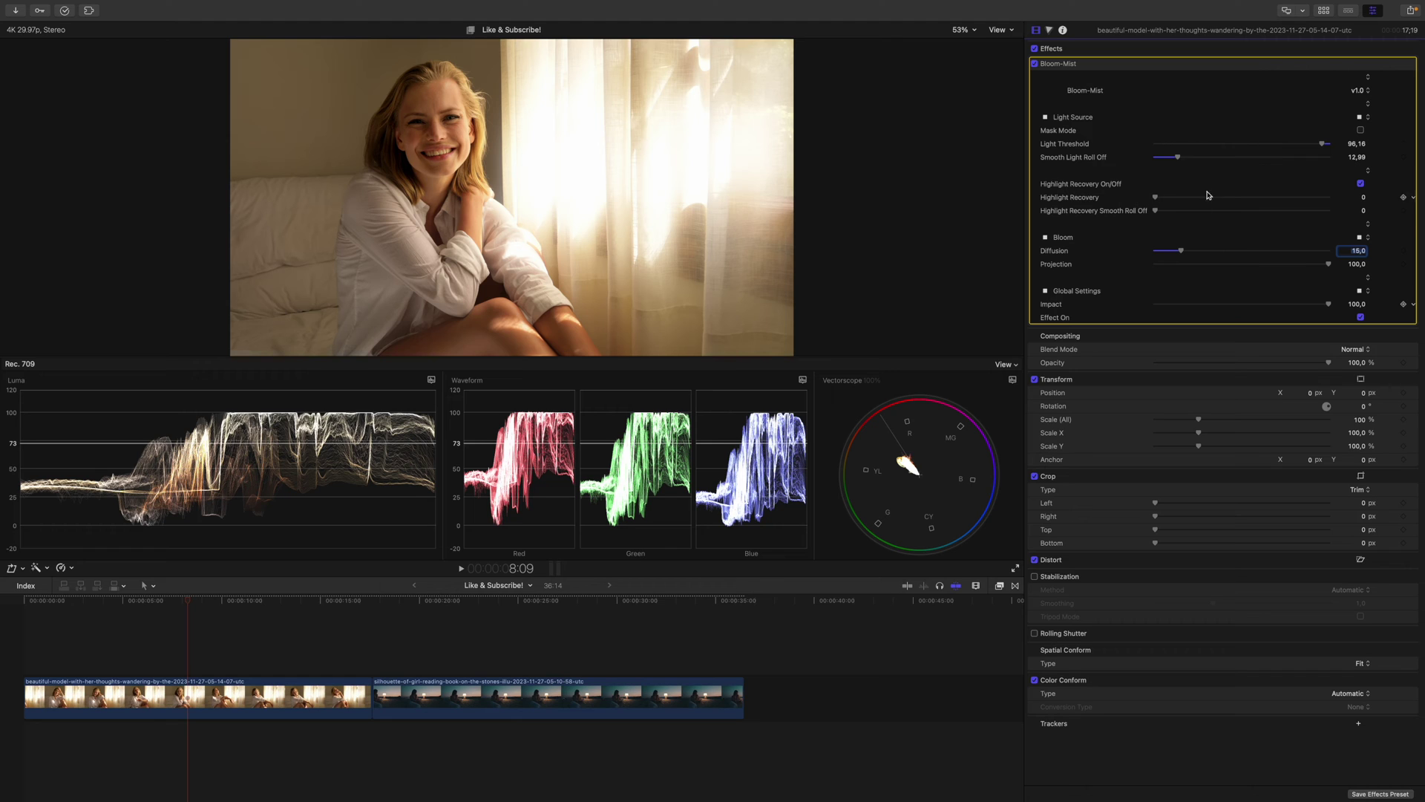
Set Highlight Recovery to 37,1 with roll-off 42,85, and lower Projection to about 35
click(964, 30)
click(969, 106)
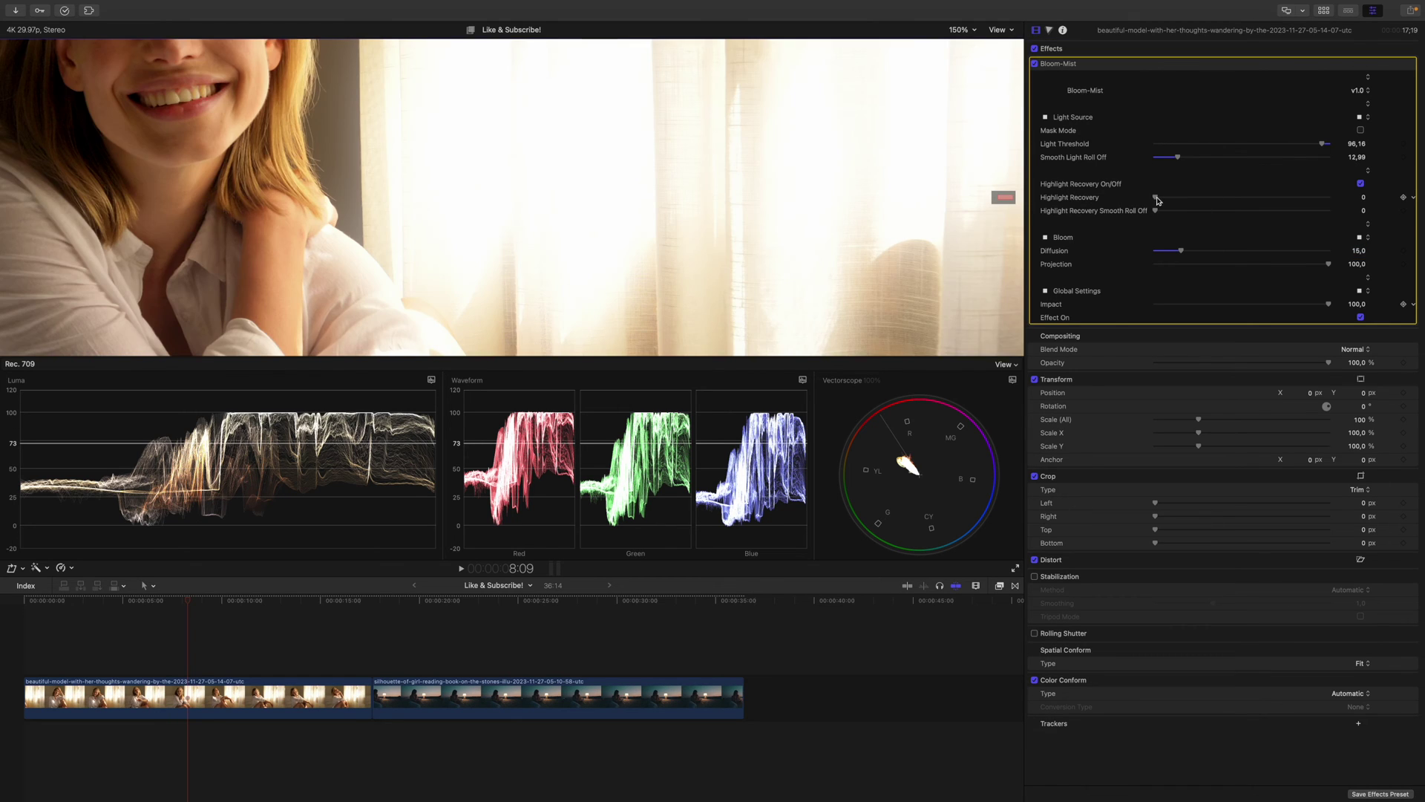
drag(1156, 198, 1225, 223)
click(962, 30)
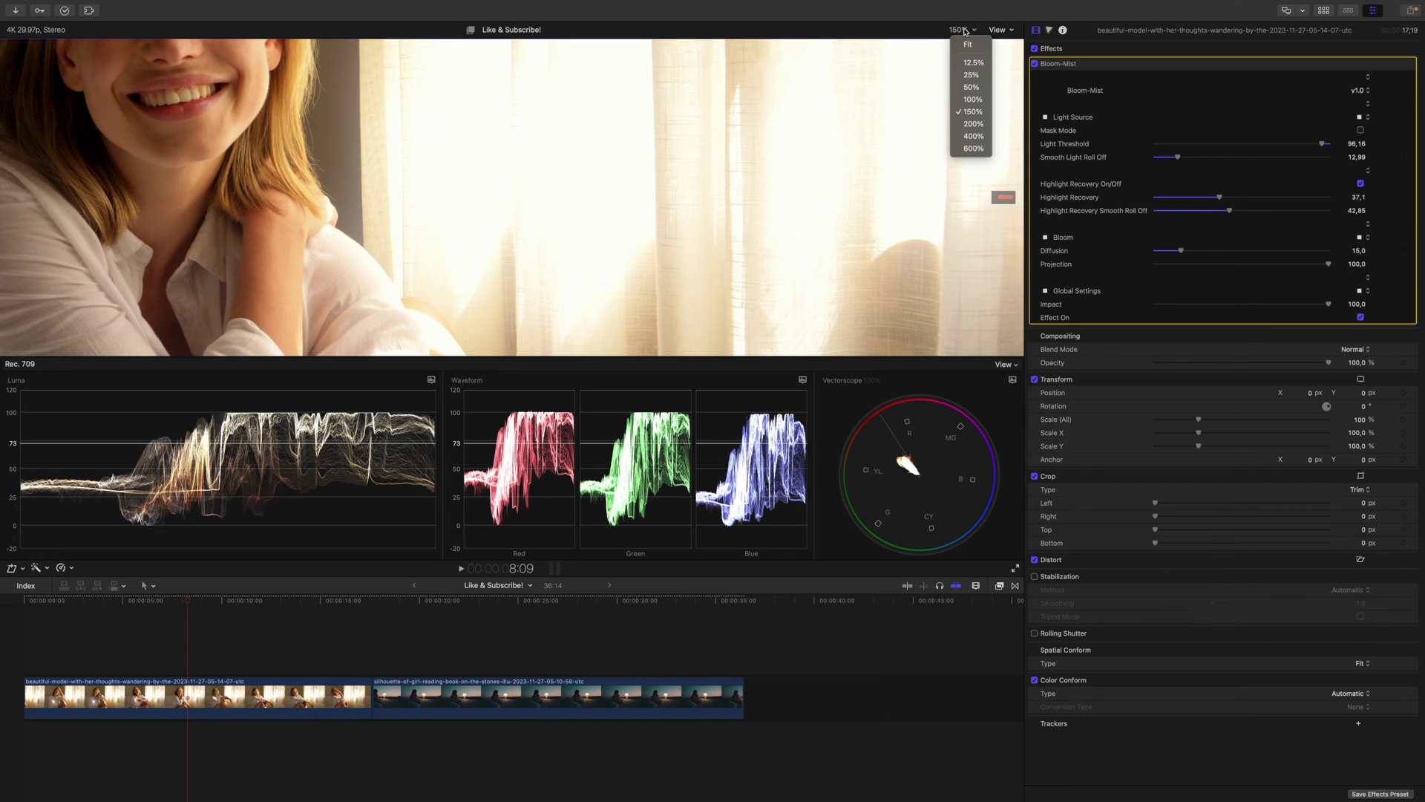
click(970, 46)
click(1362, 184)
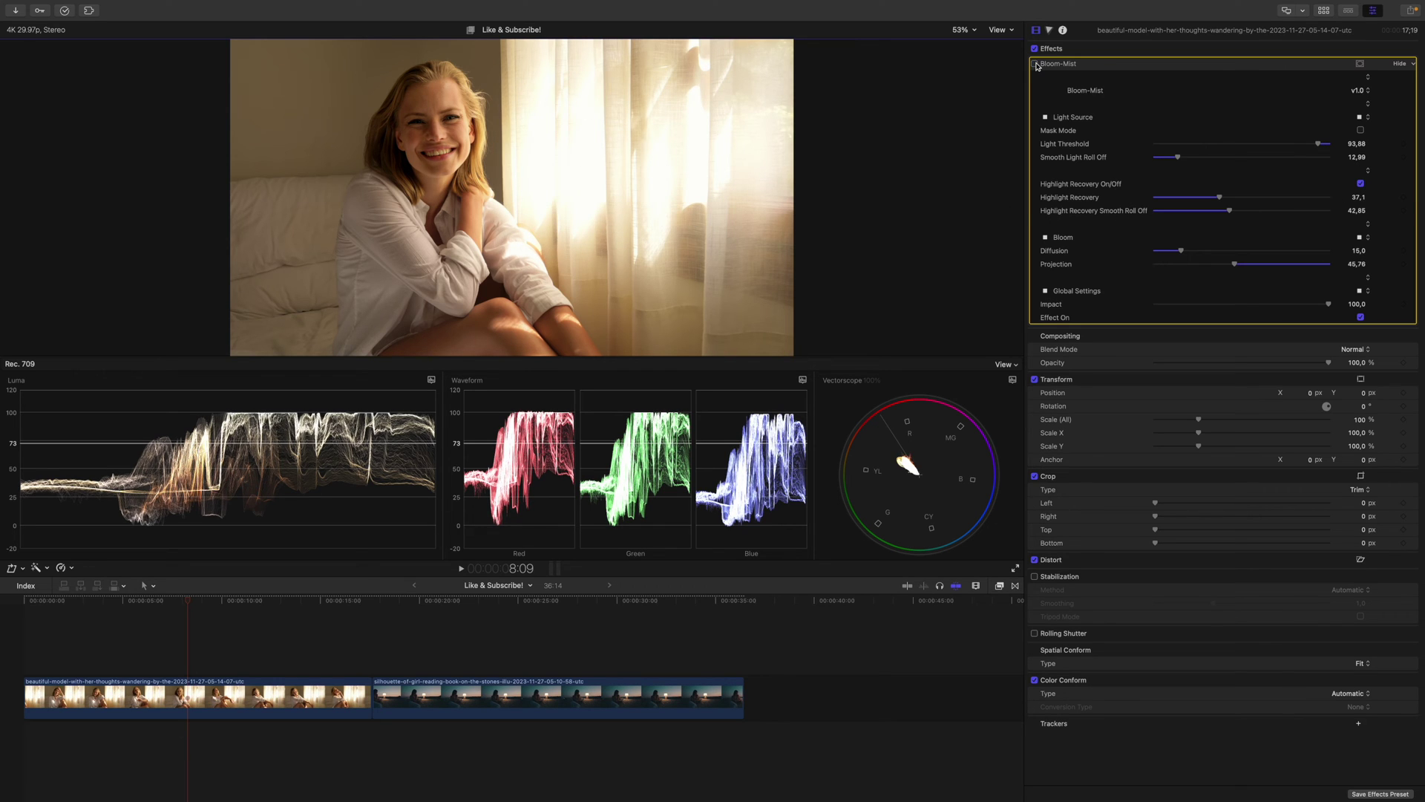
drag(1232, 271, 1214, 271)
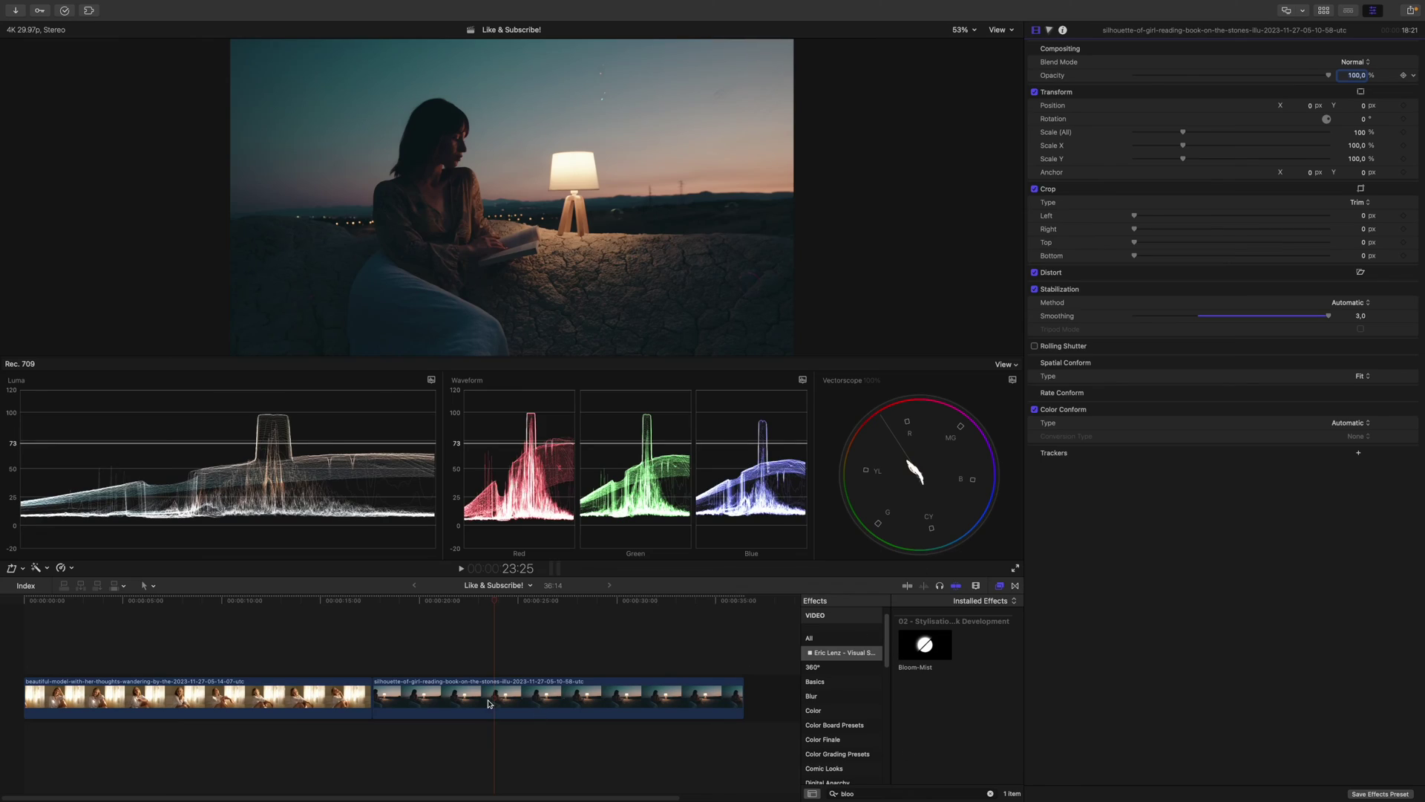
Apply Bloom-Mist to the girl-with-lamp clip with Light Threshold 62,91 and roll-off 18,46, using Mask Mode
click(488, 703)
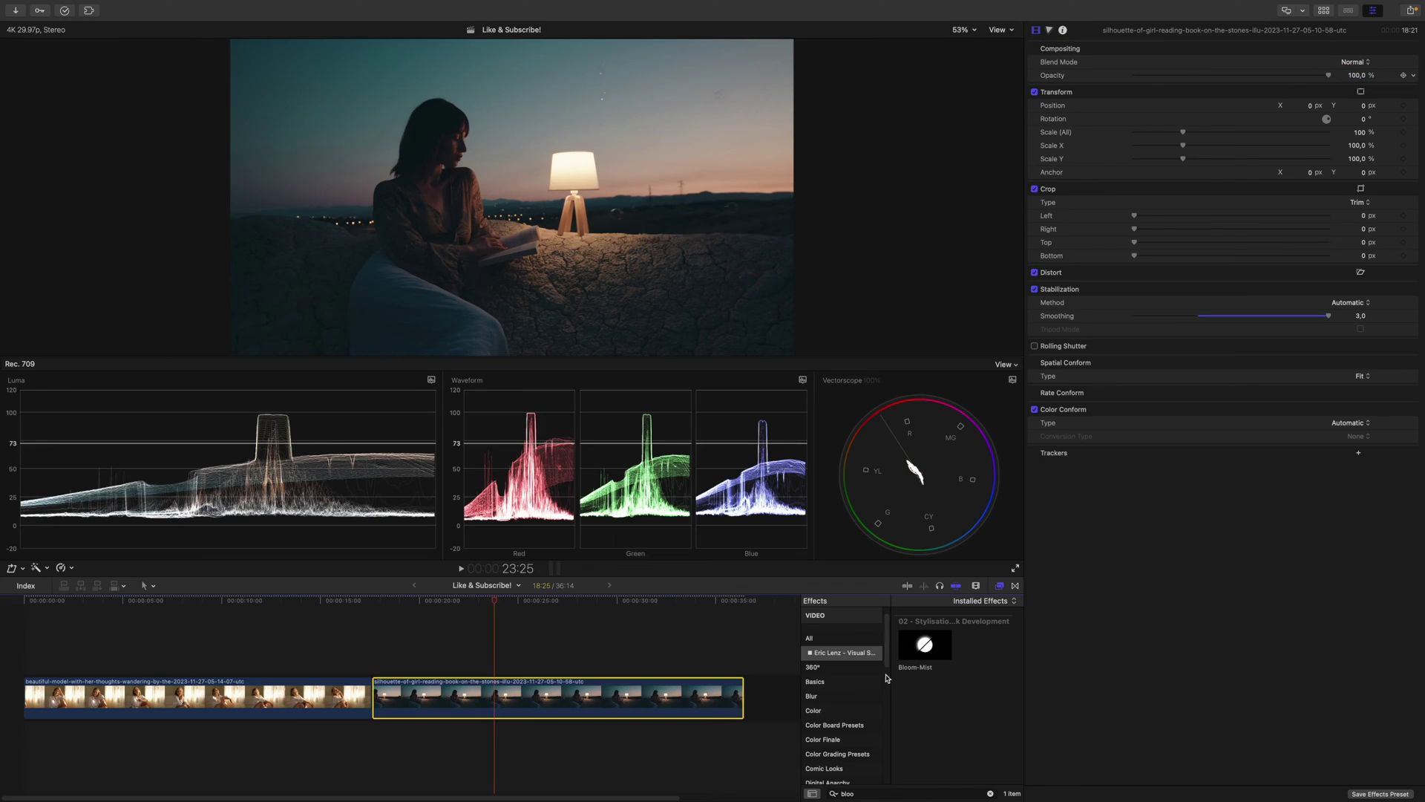
double_click(922, 648)
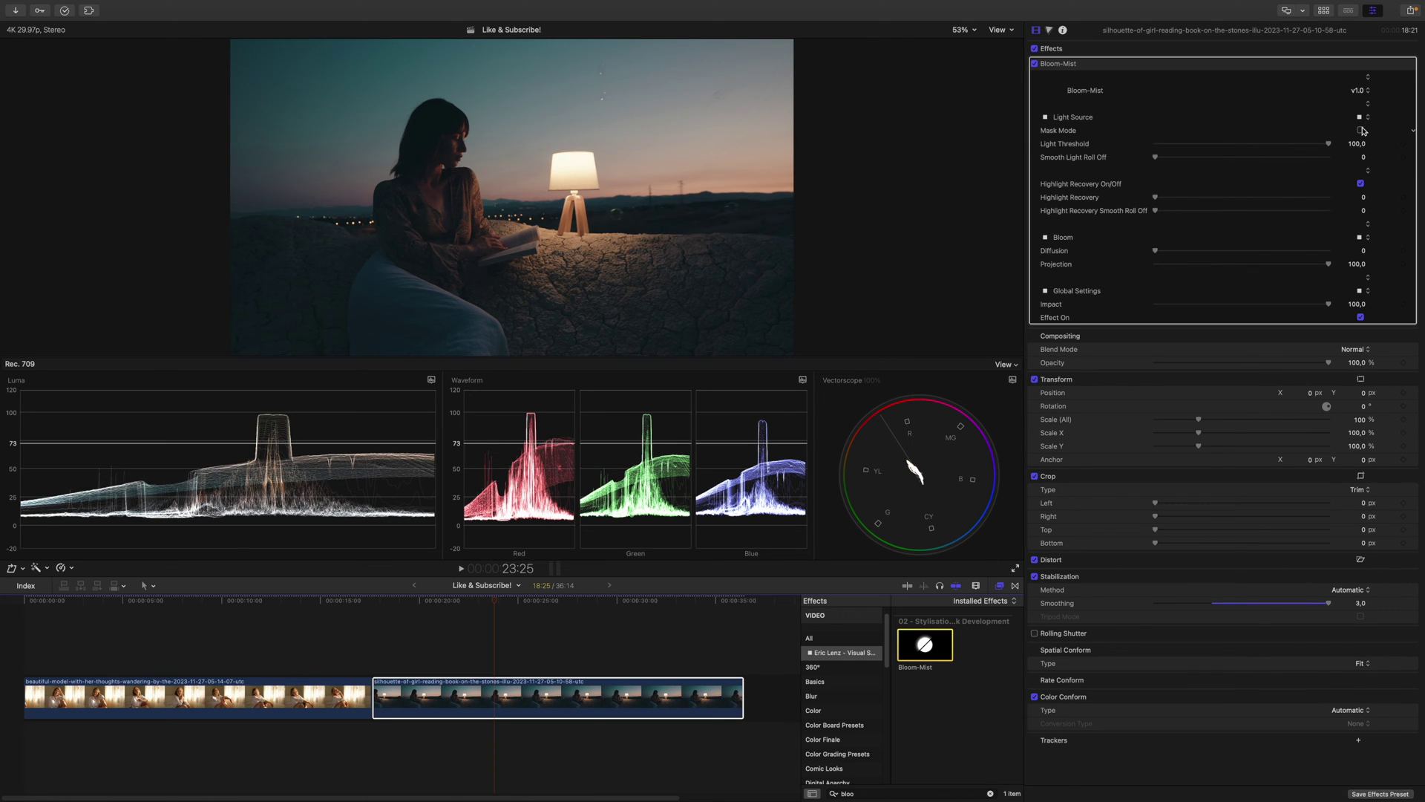
click(1360, 130)
drag(1327, 146, 1241, 167)
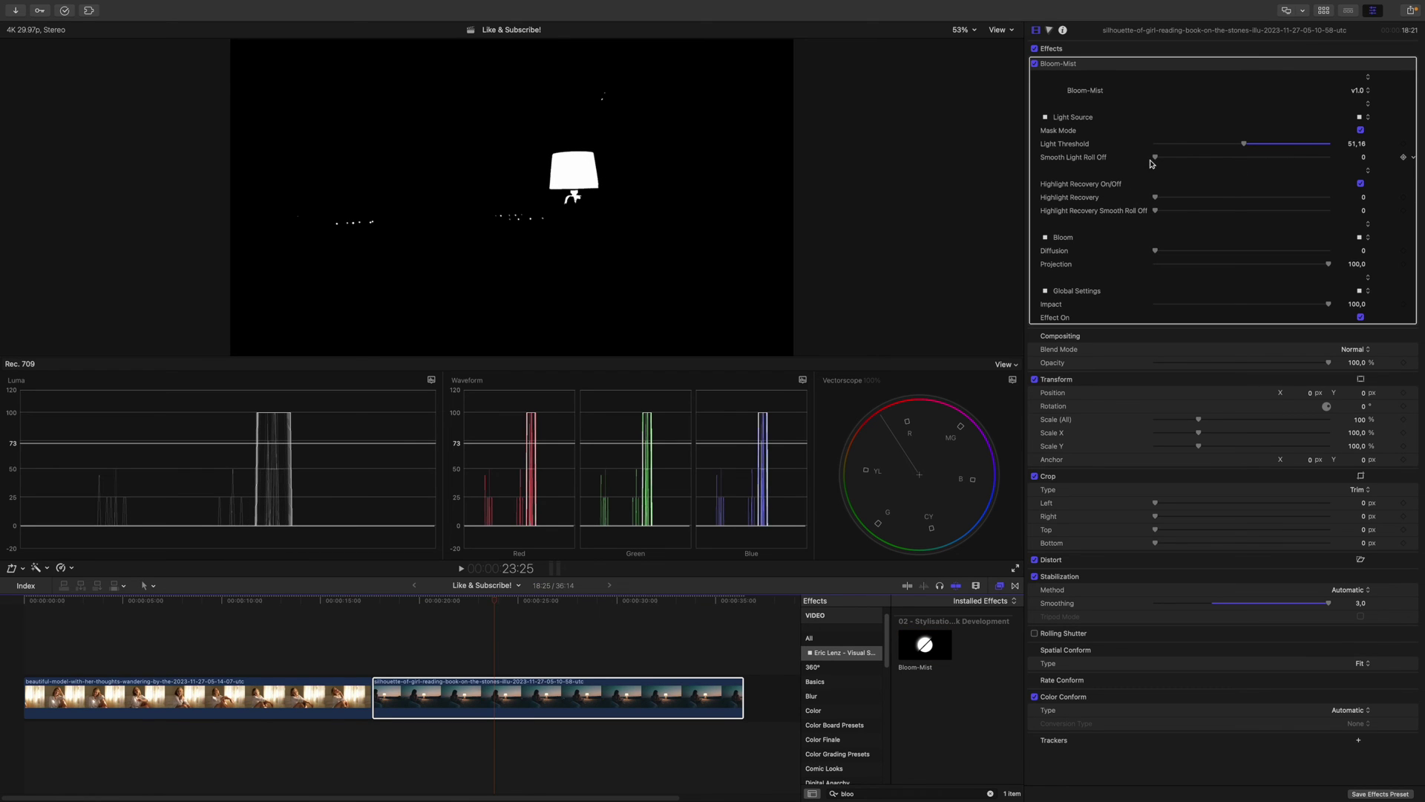
drag(1152, 163, 1265, 143)
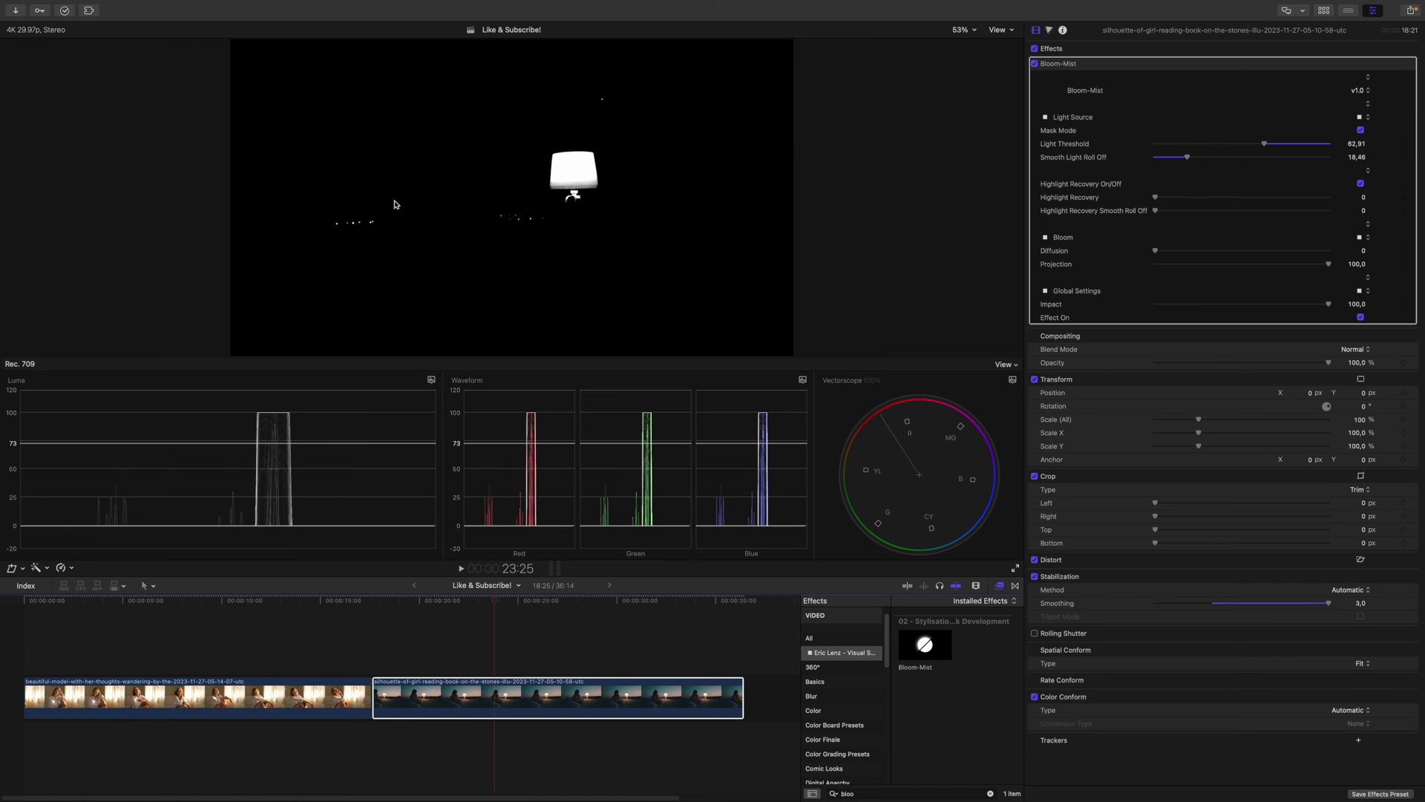
click(1361, 130)
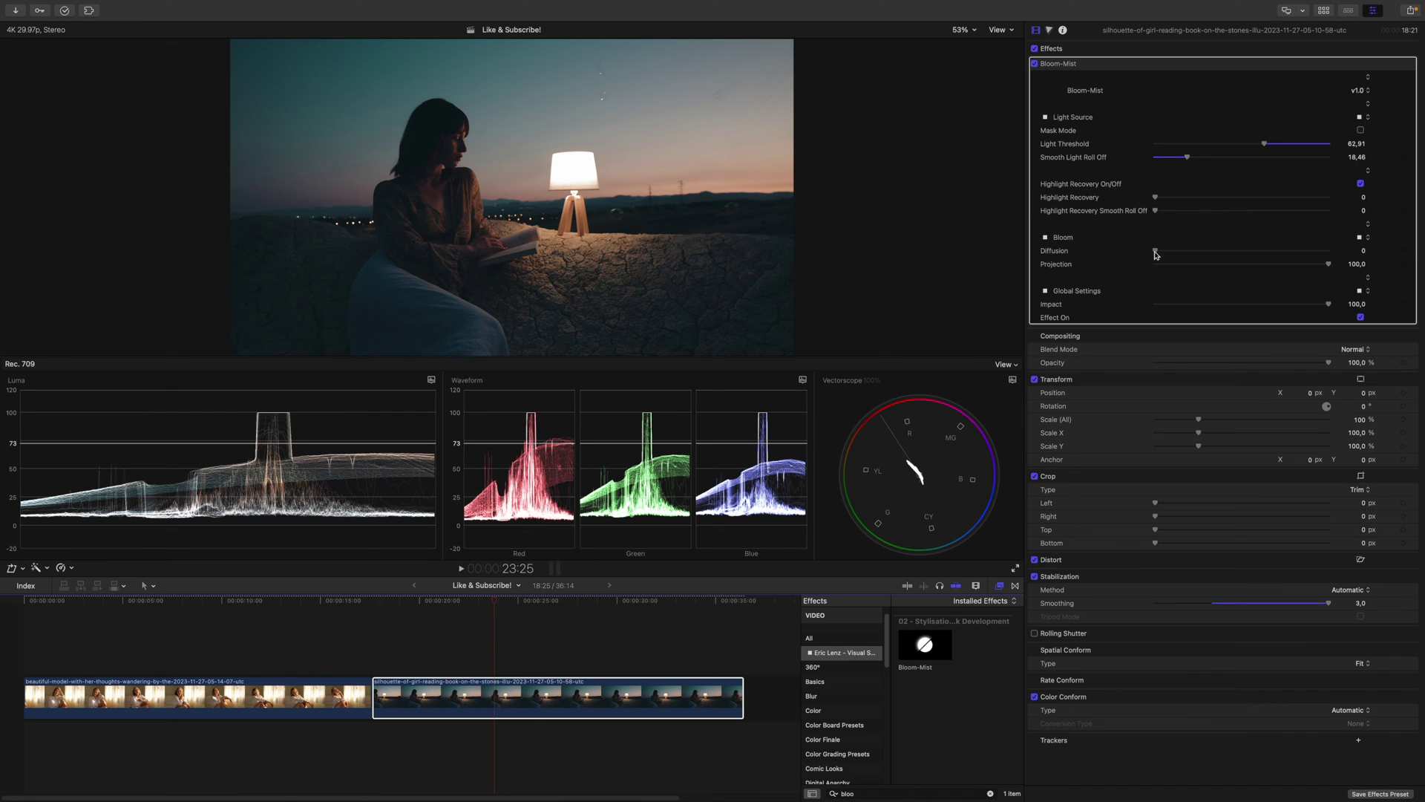
Set the lamp clip's Bloom-Mist Diffusion to 79,1 and Projection to 92,39, comparing with the effect off
drag(1155, 254, 1331, 256)
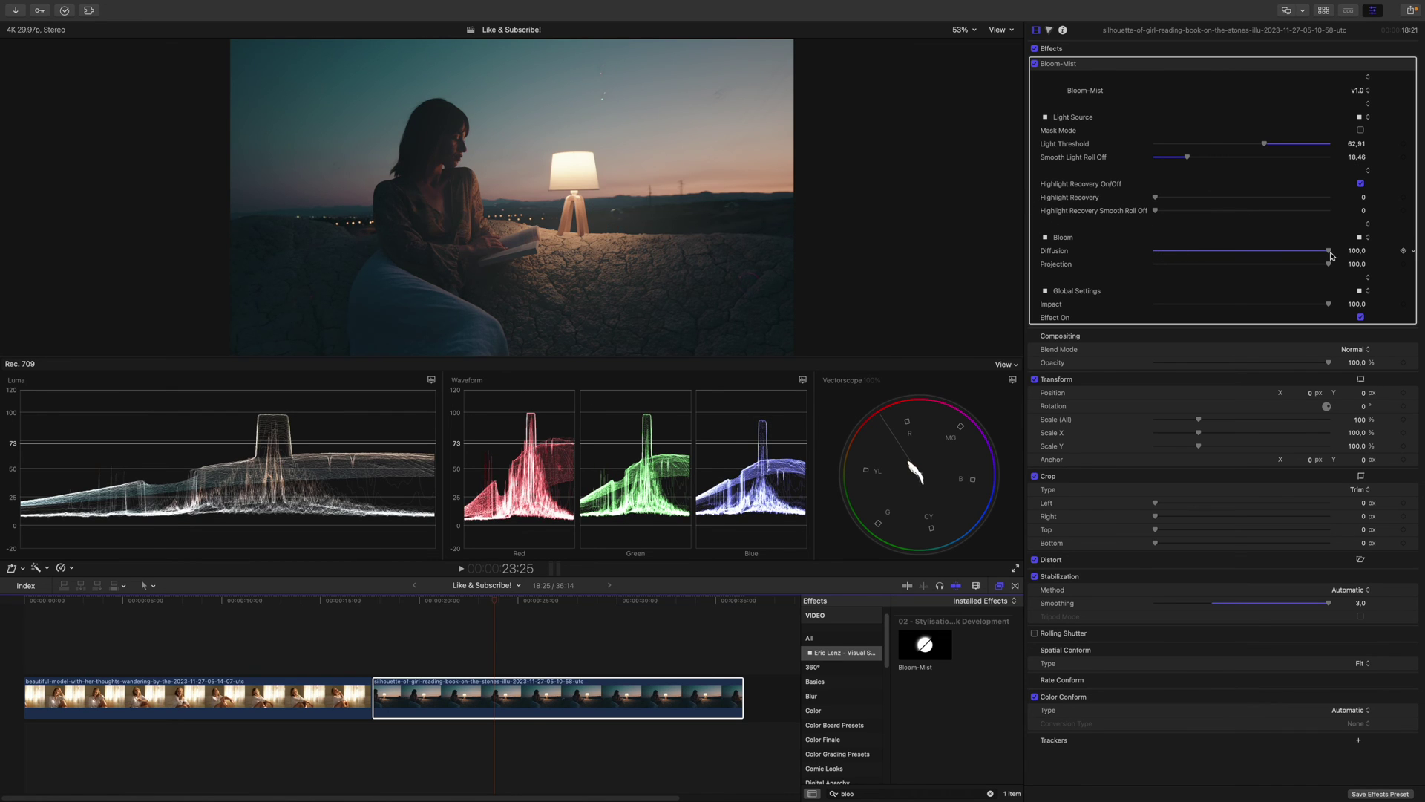
click(1035, 65)
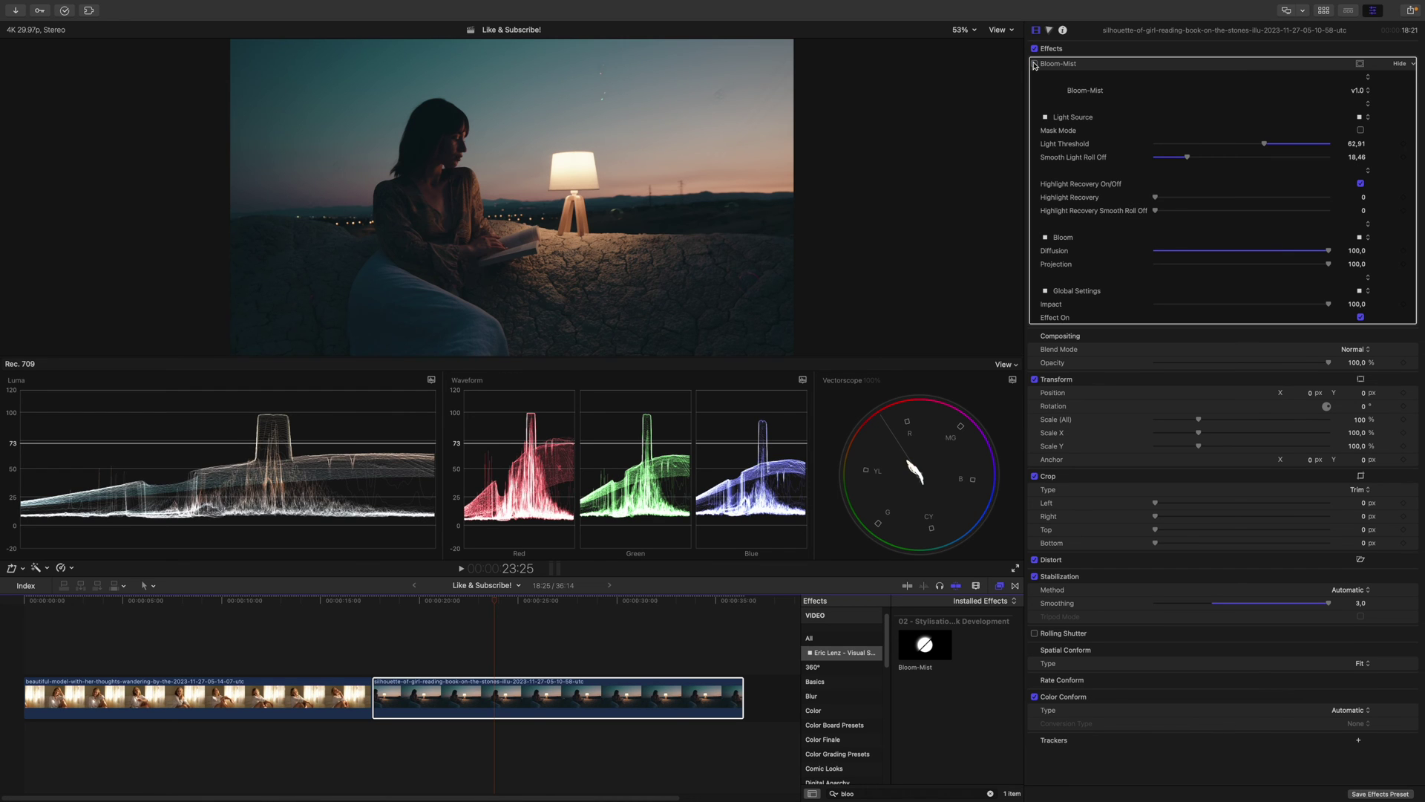
click(1035, 65)
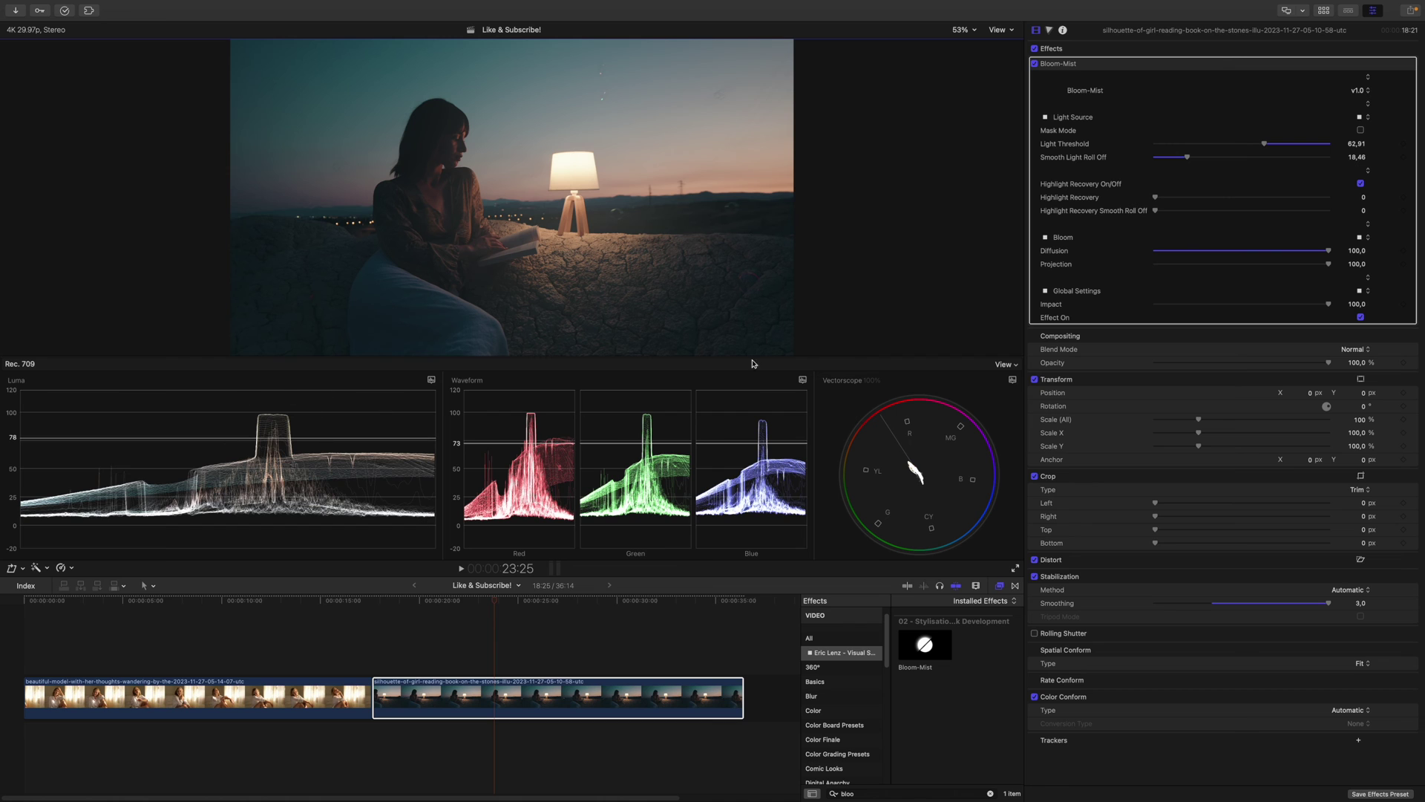
click(1035, 64)
click(1035, 65)
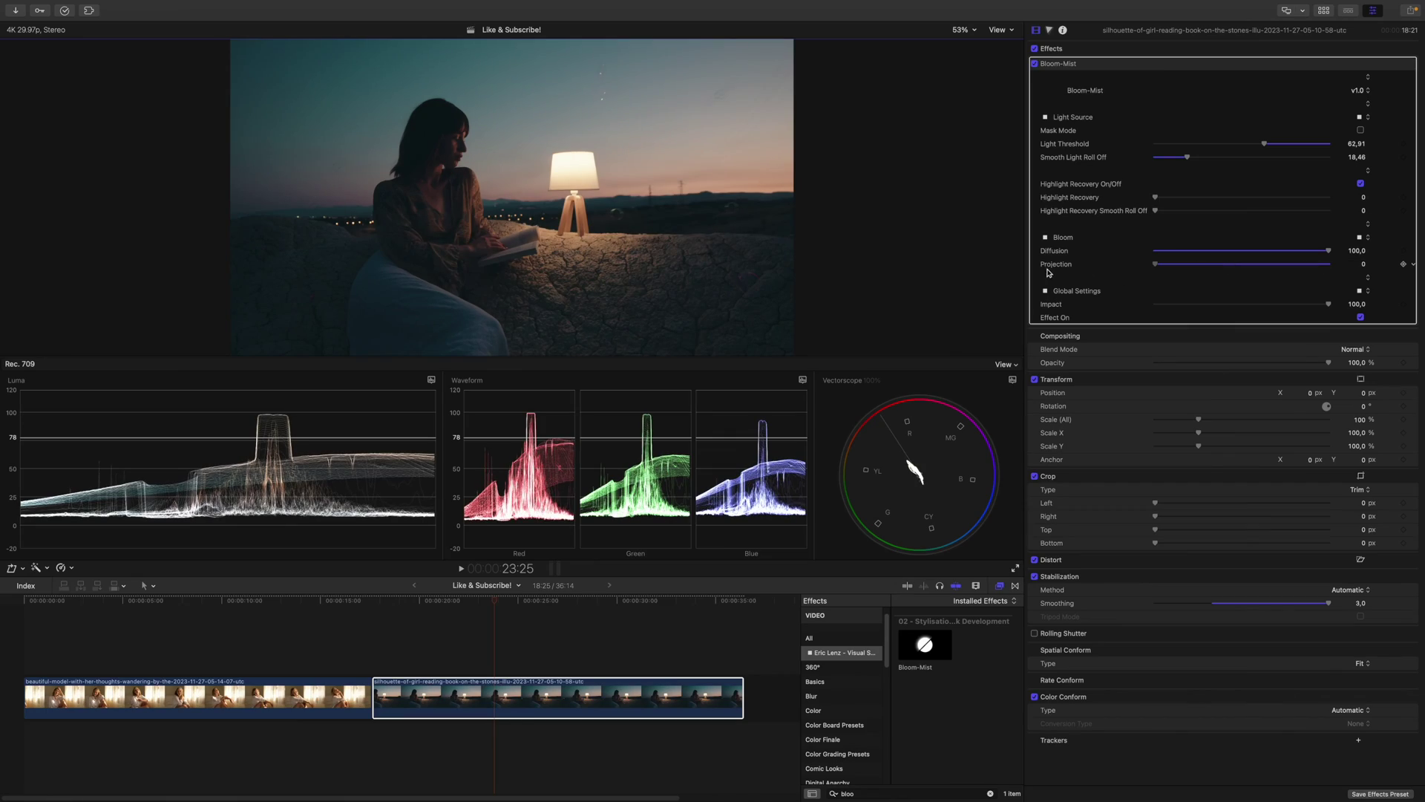
drag(1155, 264, 1247, 261)
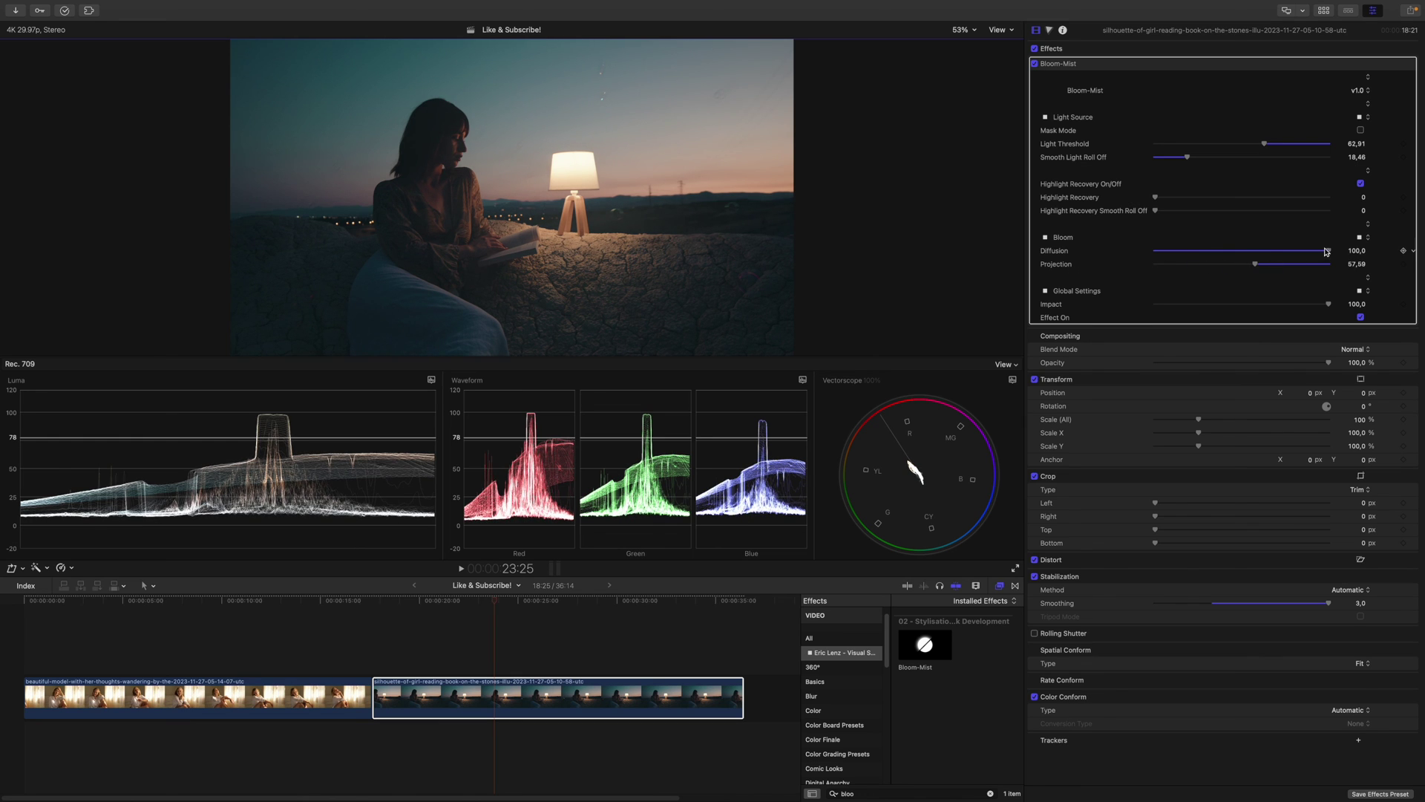
mouse_move(1335, 253)
mouse_down()
mouse_move(1258, 265)
mouse_move(1309, 261)
mouse_up()
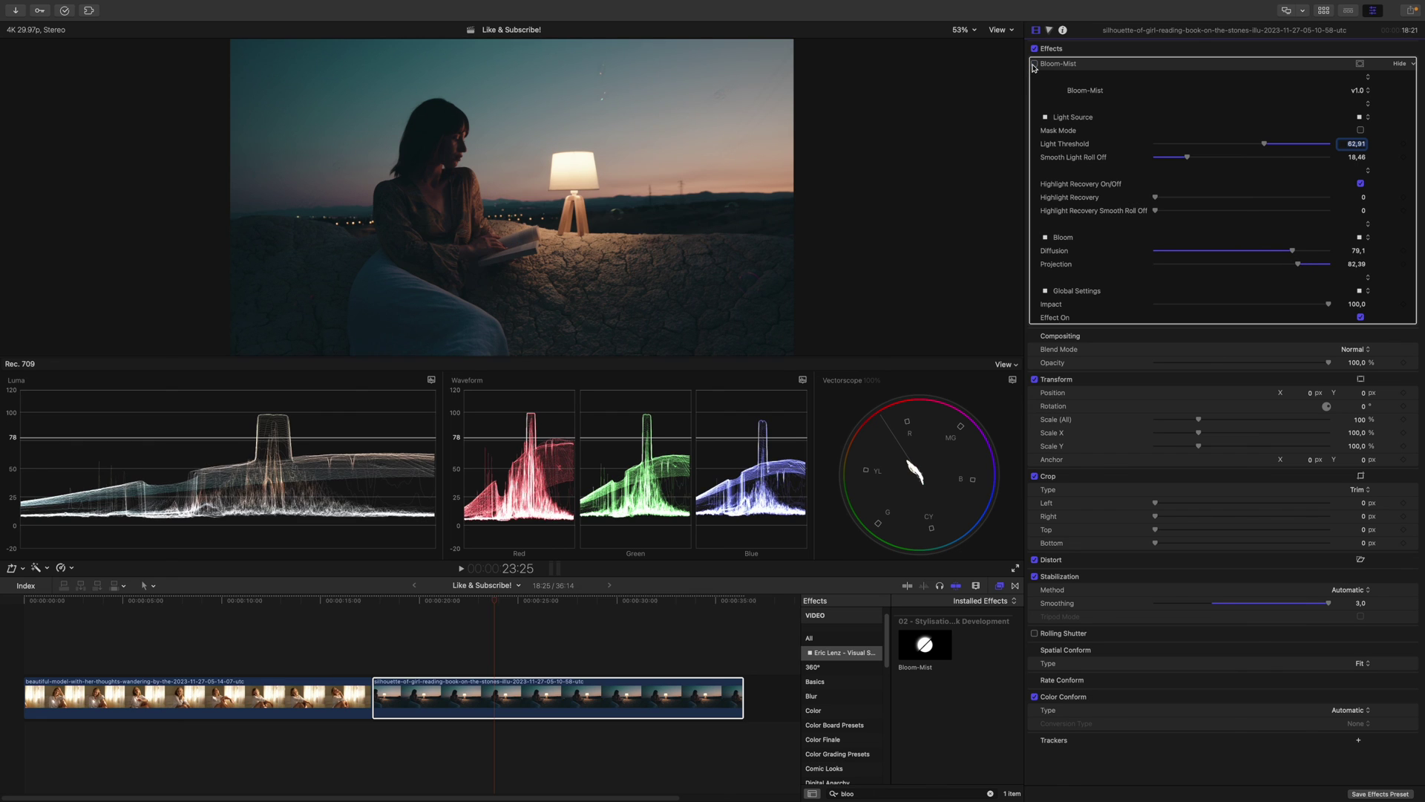